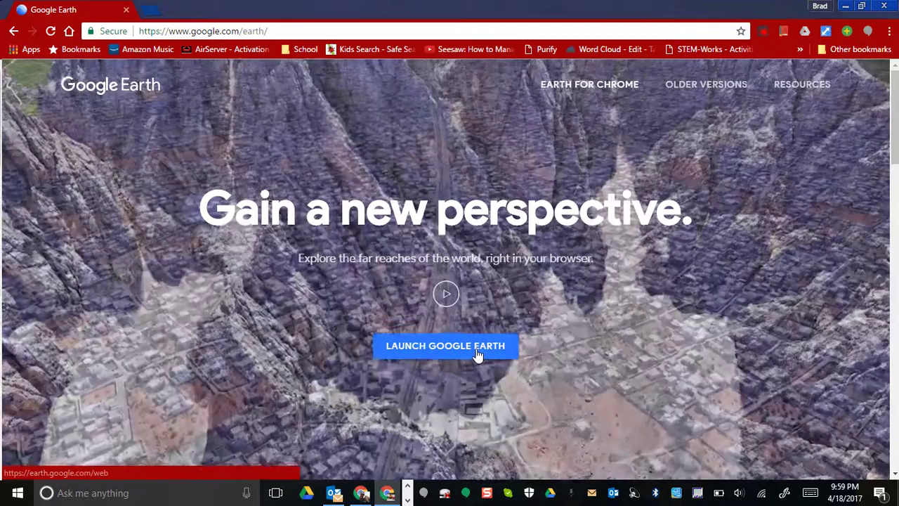
Step: Launch Google Earth in the browser from the google.com/earth landing page
left_click(476, 348)
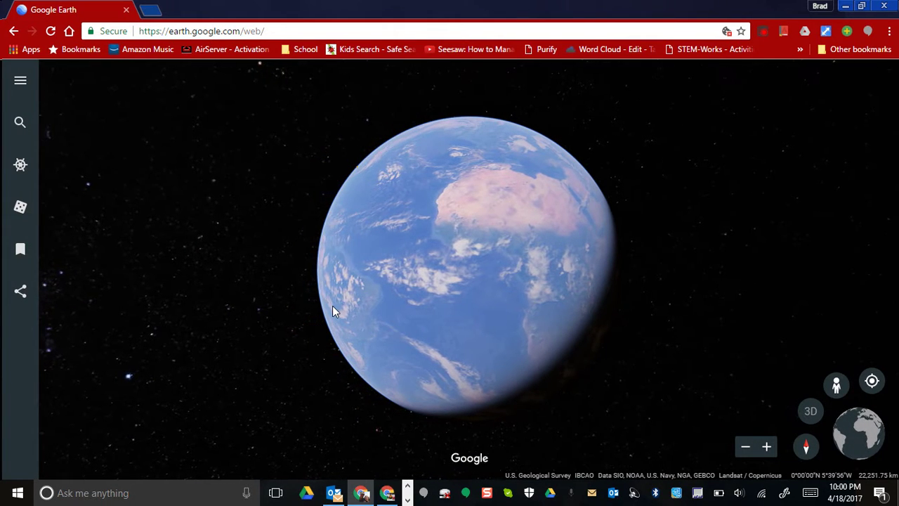
Step: Search 'phil' and pick the Philadelphia, PA suggestion to fly there
left_click(20, 124)
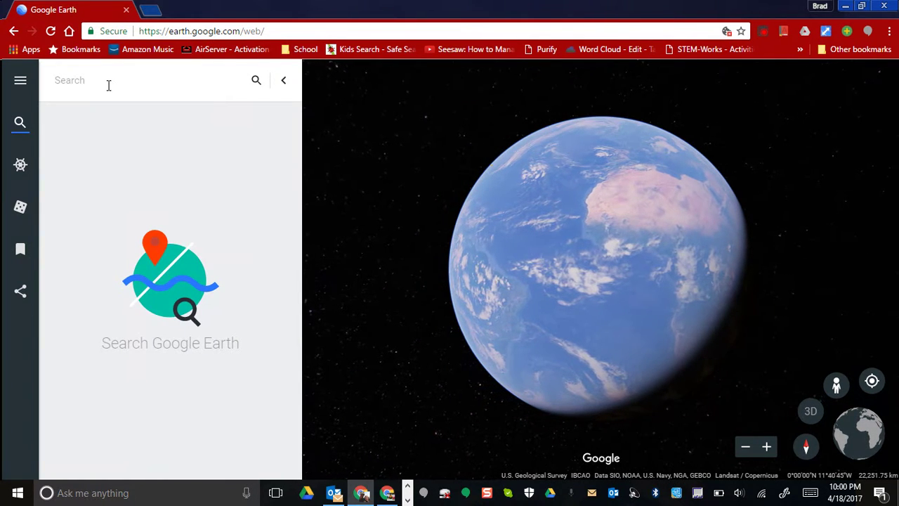
type("phil")
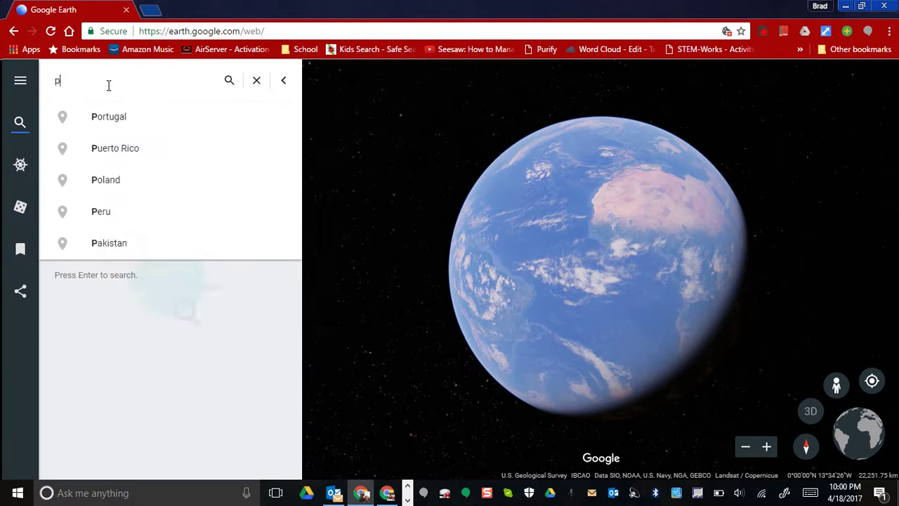
left_click(137, 124)
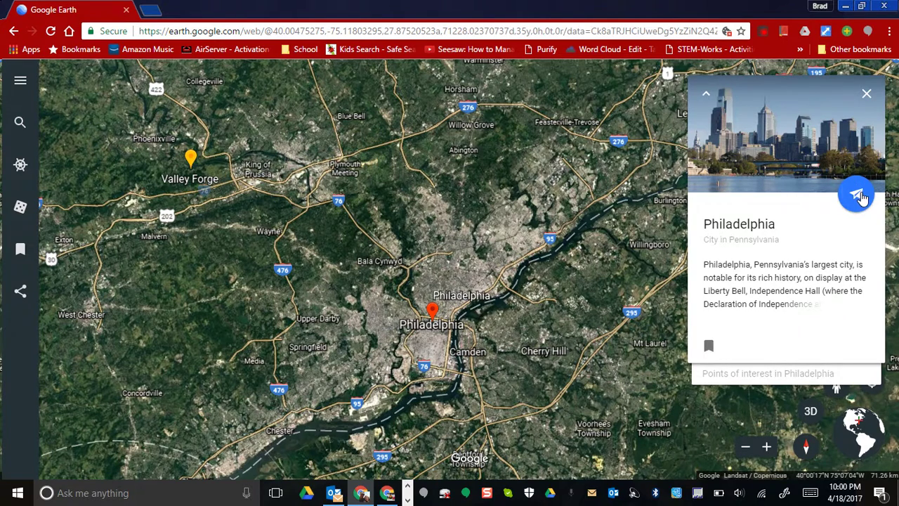
Step: Pick Liberty Bell from Philadelphia's points of interest and fly in to it
left_click(788, 373)
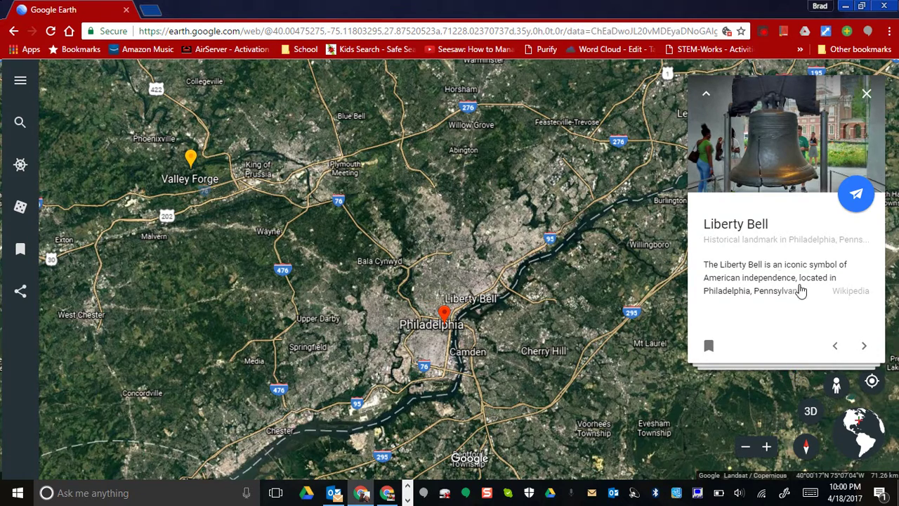
left_click(856, 198)
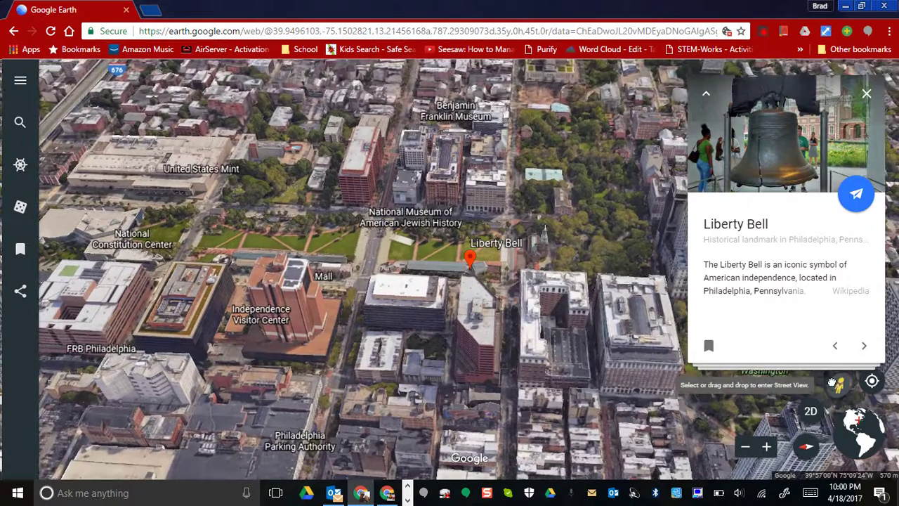
Step: Drop Pegman beside the Liberty Bell and turn the photo sphere toward the brick path
left_click_drag(837, 389, 532, 282)
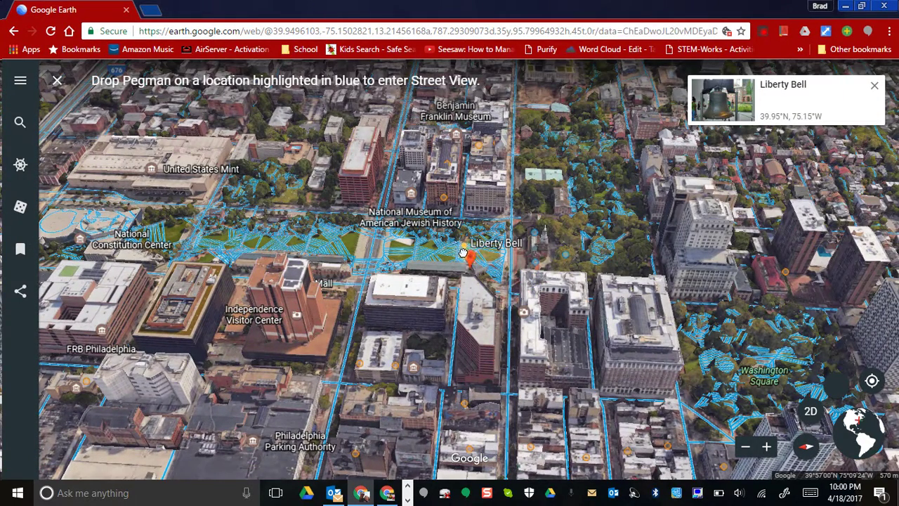
left_click_drag(464, 255, 464, 255)
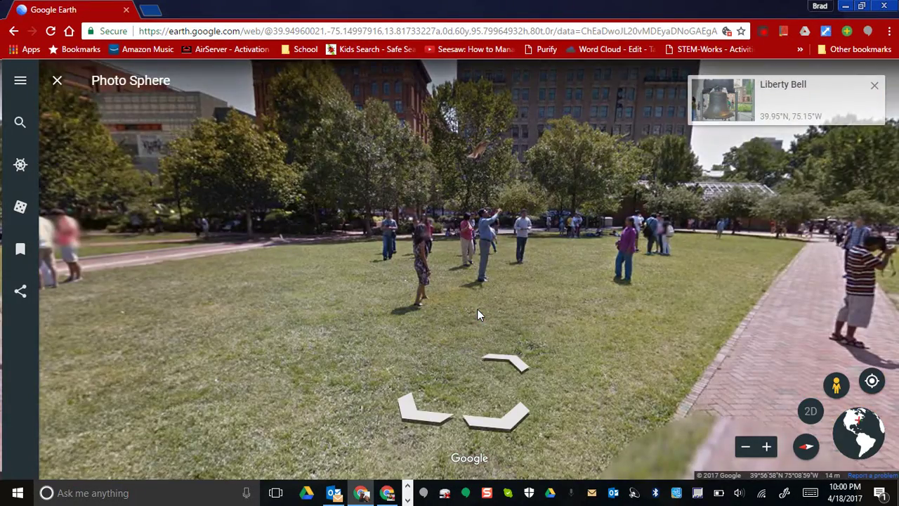
left_click_drag(504, 363, 635, 366)
left_click_drag(302, 323, 334, 349)
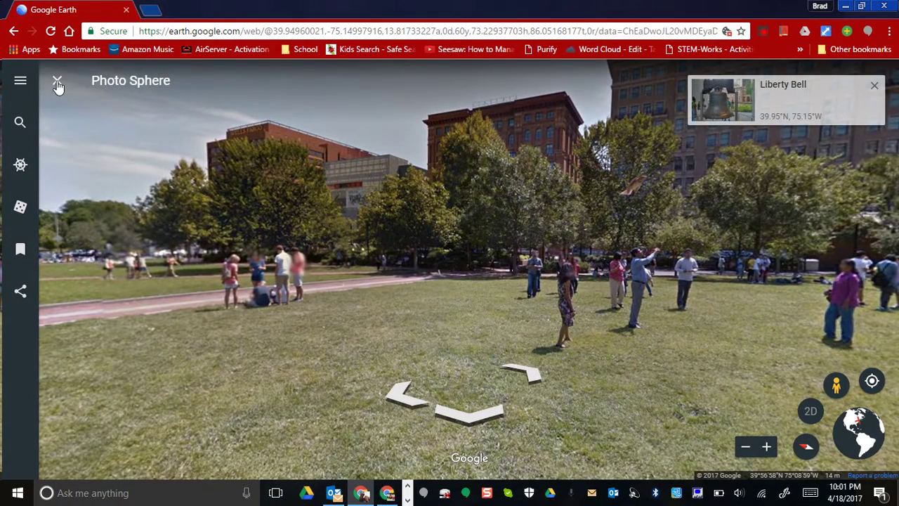
Step: Return to the aerial view and copy a share link for the Liberty Bell view
left_click(58, 83)
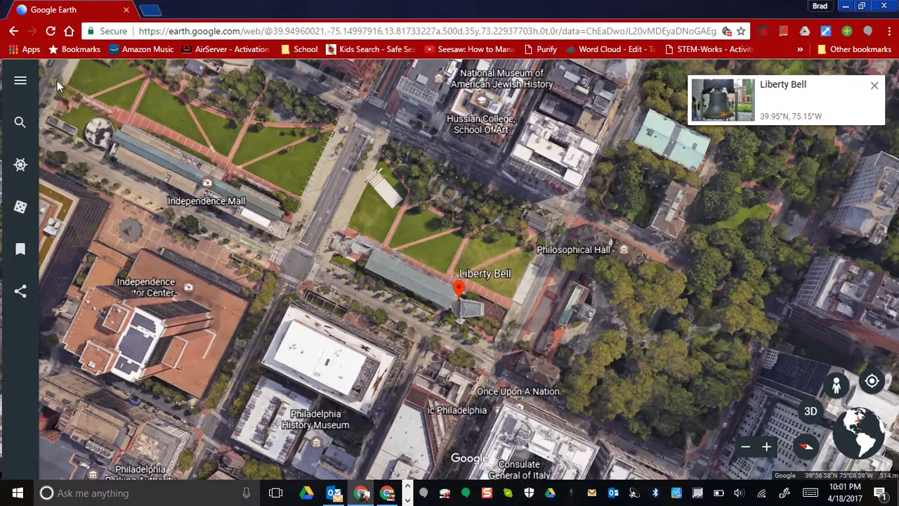
left_click(20, 292)
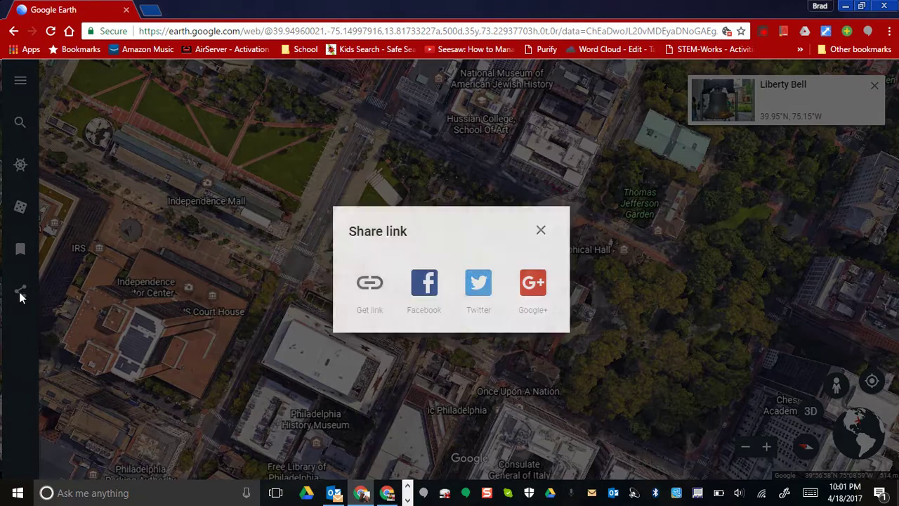
left_click(370, 291)
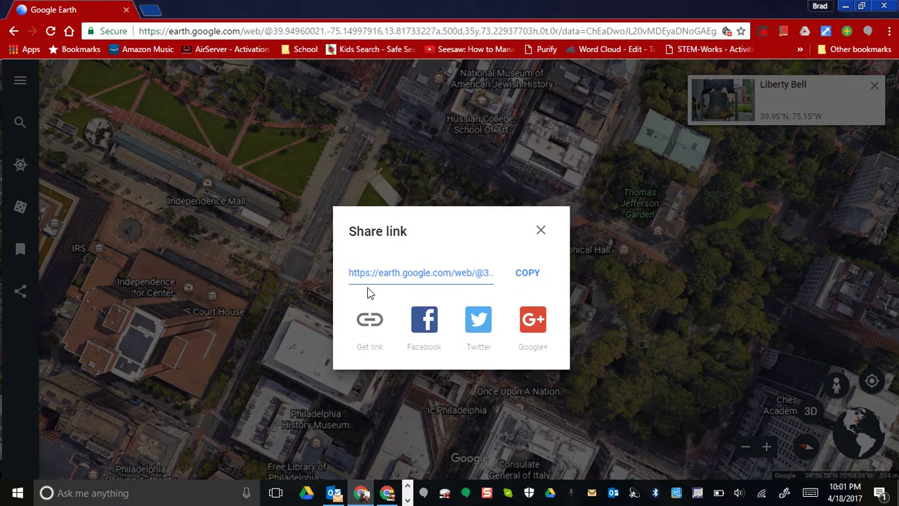
left_click(531, 278)
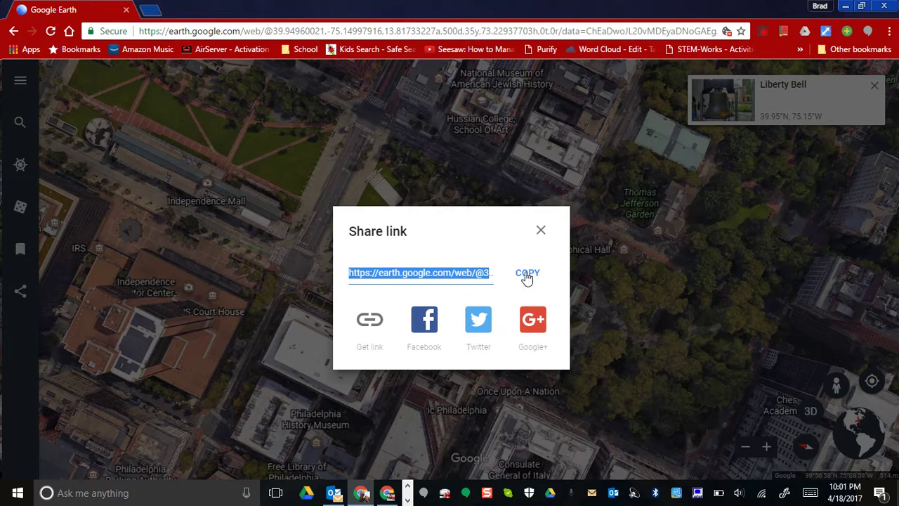
left_click(541, 232)
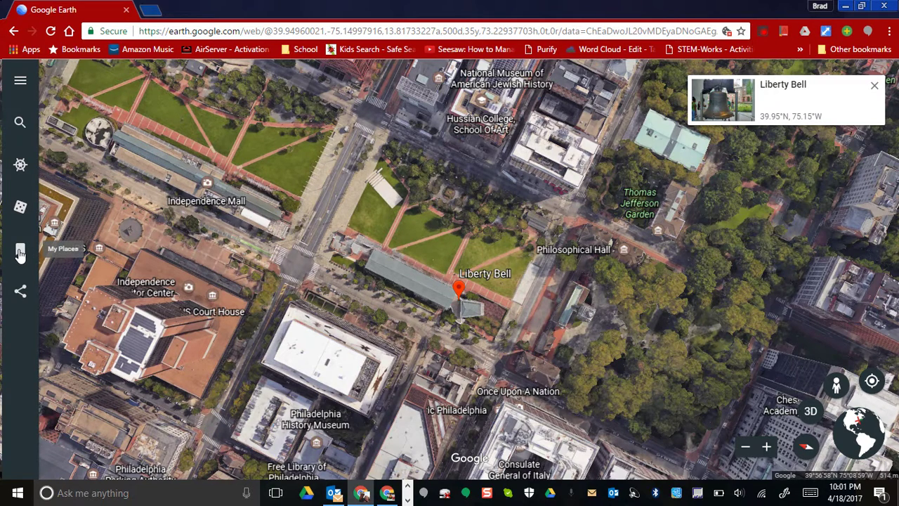
Step: Bookmark the Liberty Bell, shown in My Places alongside Valley Forge
left_click(21, 252)
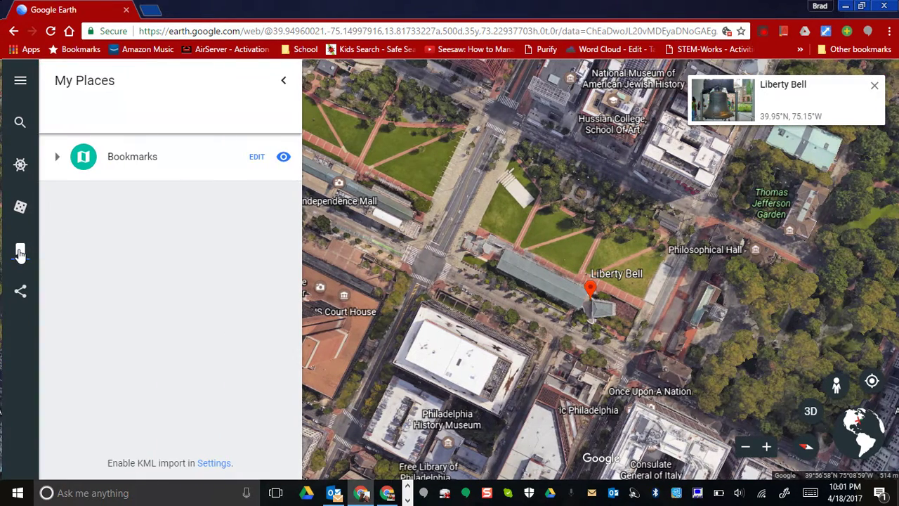
left_click(59, 158)
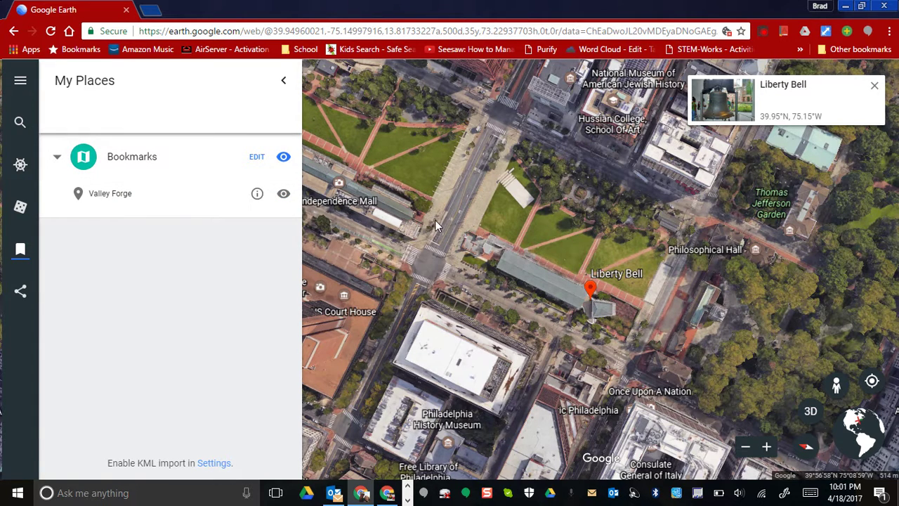
left_click(783, 102)
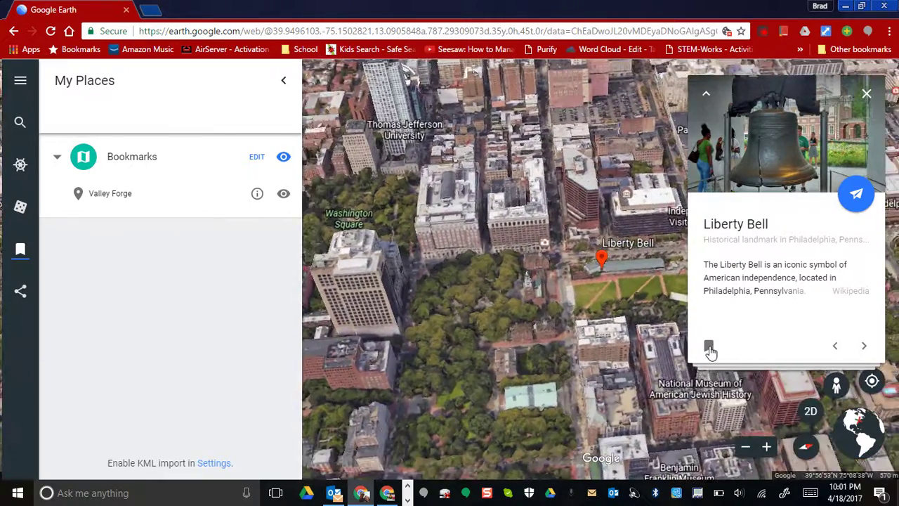
left_click(709, 346)
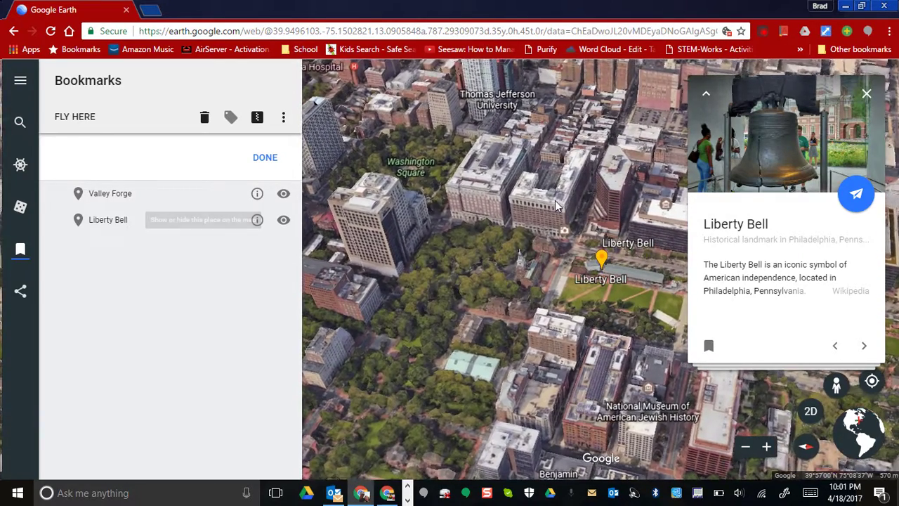
Step: Page past Independence Hall to the Philadelphia Museum of Art and fly there
left_click(864, 347)
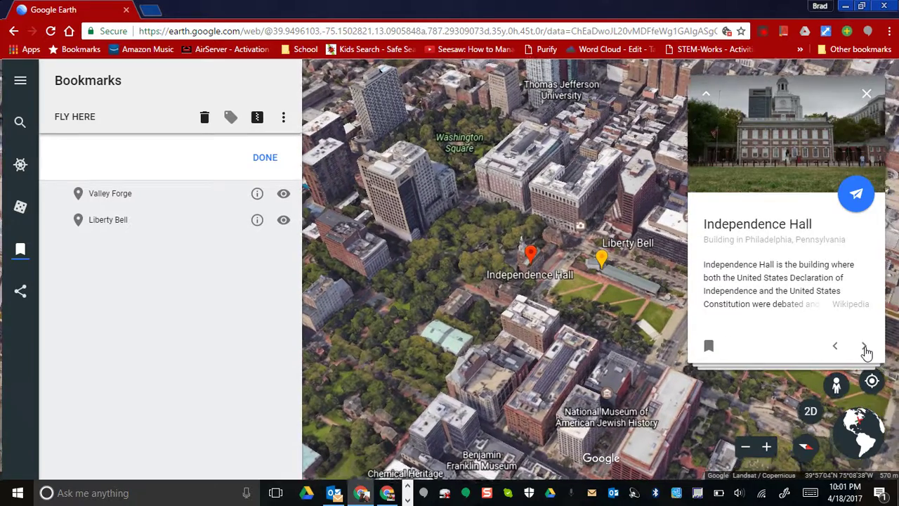
left_click(865, 347)
left_click(864, 347)
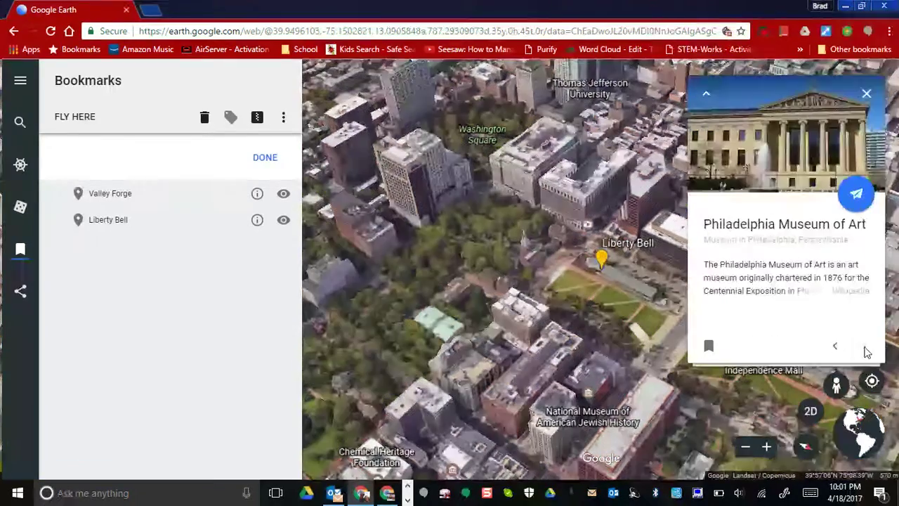
left_click(857, 194)
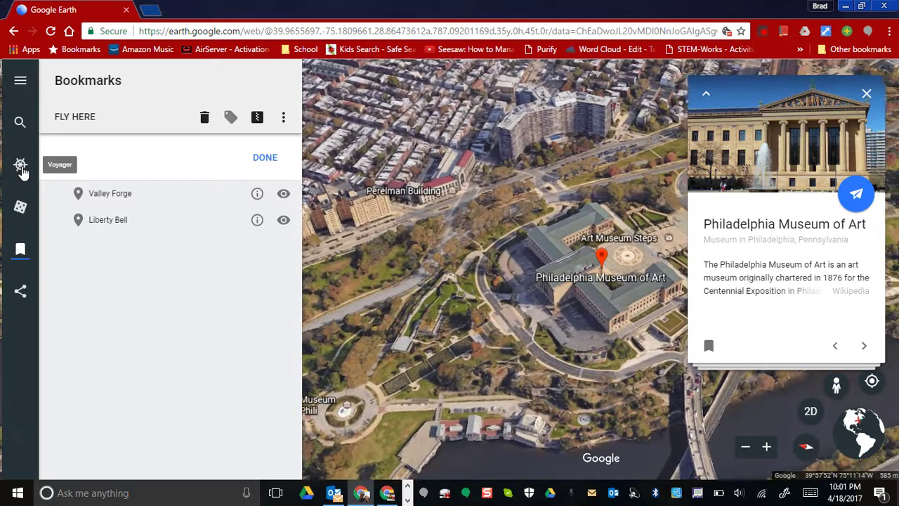
Step: Open 'The Hidden Worlds of the National Parks' from Voyager's Editor's Picks
left_click(21, 167)
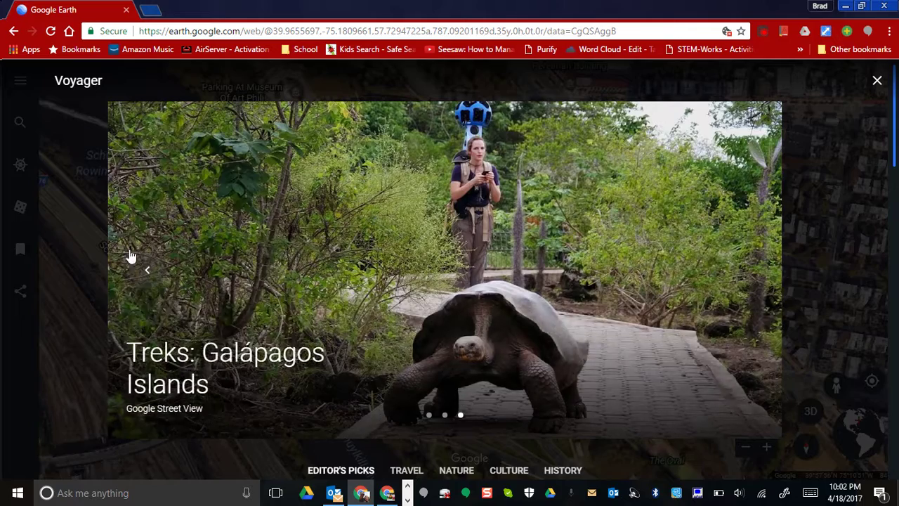
left_click(147, 270)
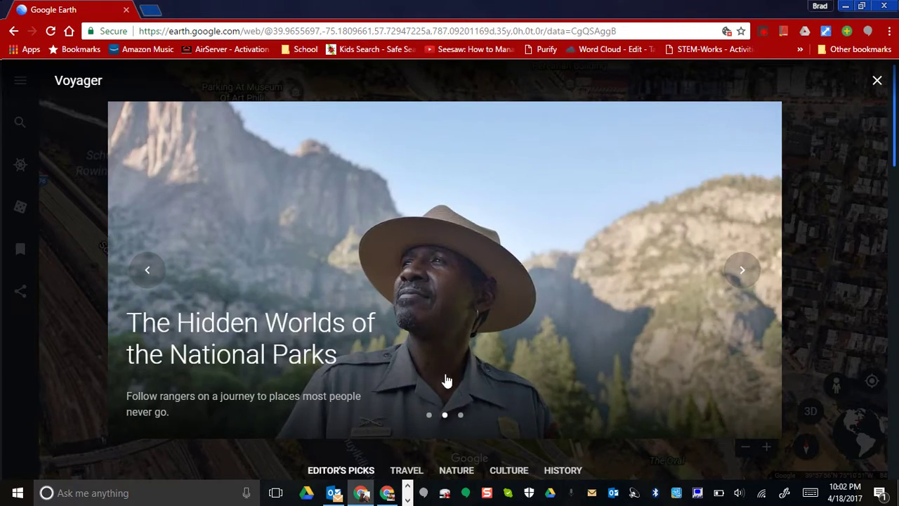
left_click(446, 379)
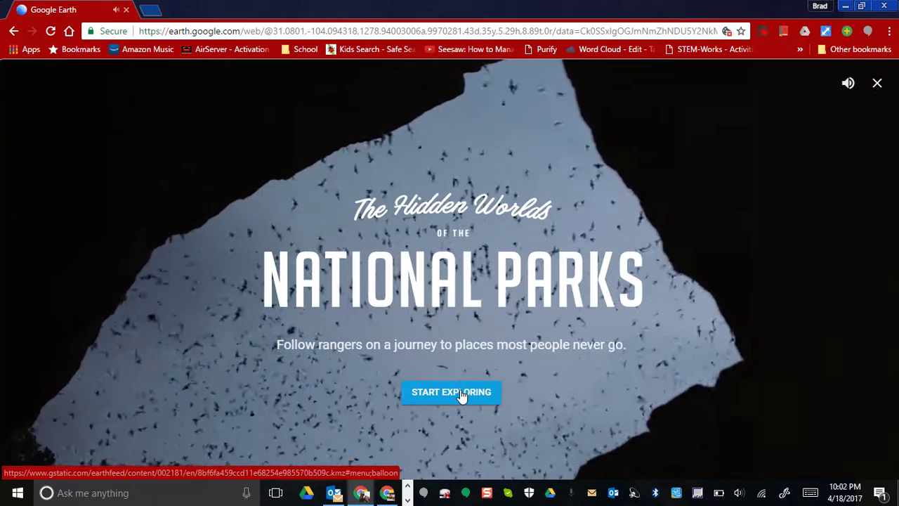
Step: Start exploring the story and choose the Hawai'i Volcanoes park tour
left_click(461, 393)
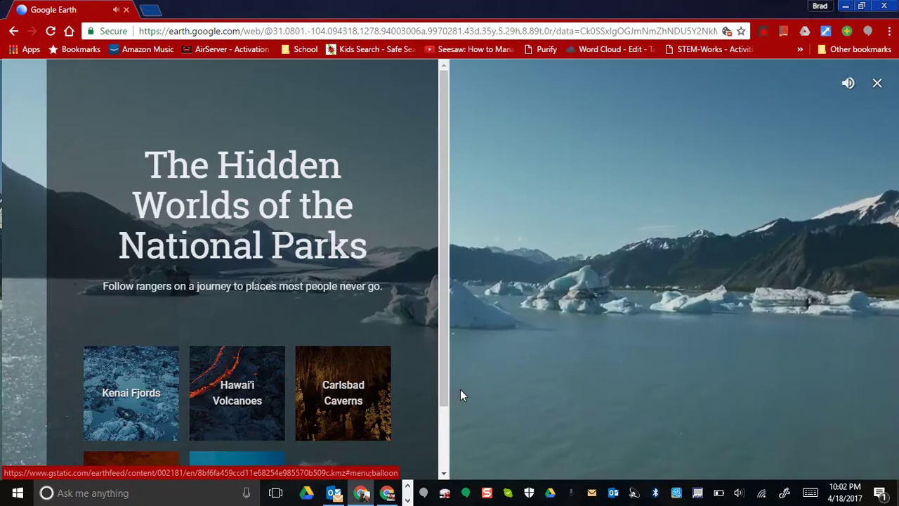
left_click_drag(442, 273, 446, 344)
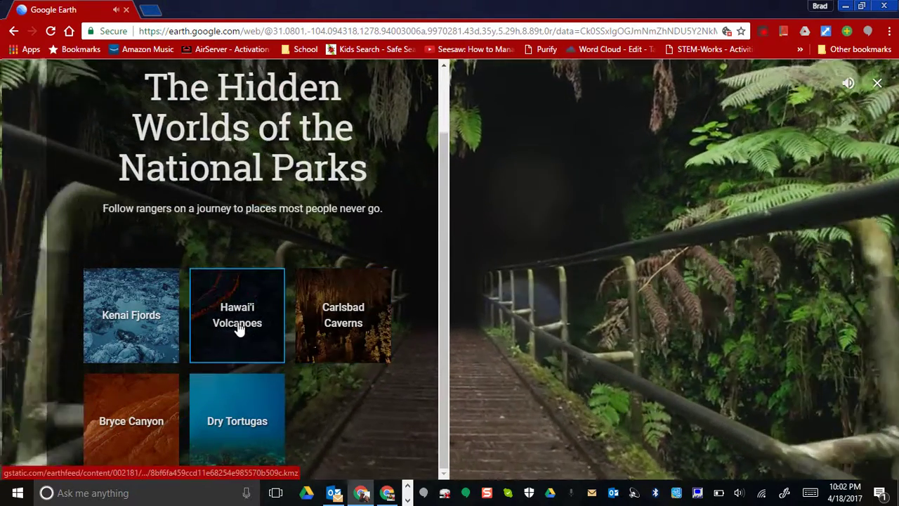
left_click(238, 328)
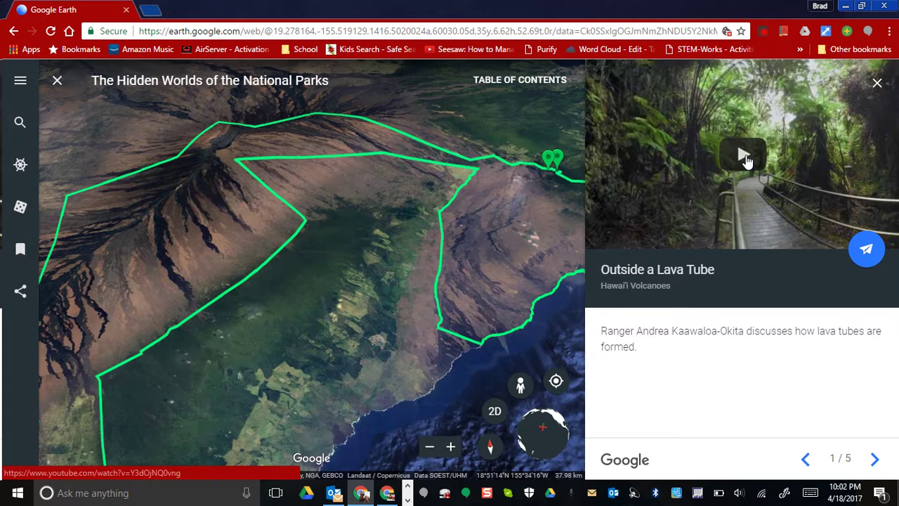
Step: Watch the lava tube video, then advance through stops 2–5 to 1959 Kilauea Iki Eruption
left_click(744, 156)
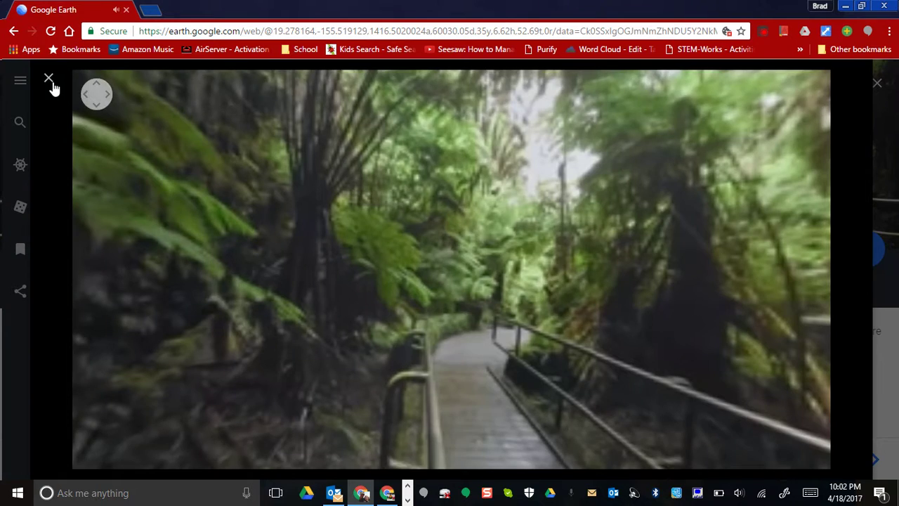
left_click(49, 79)
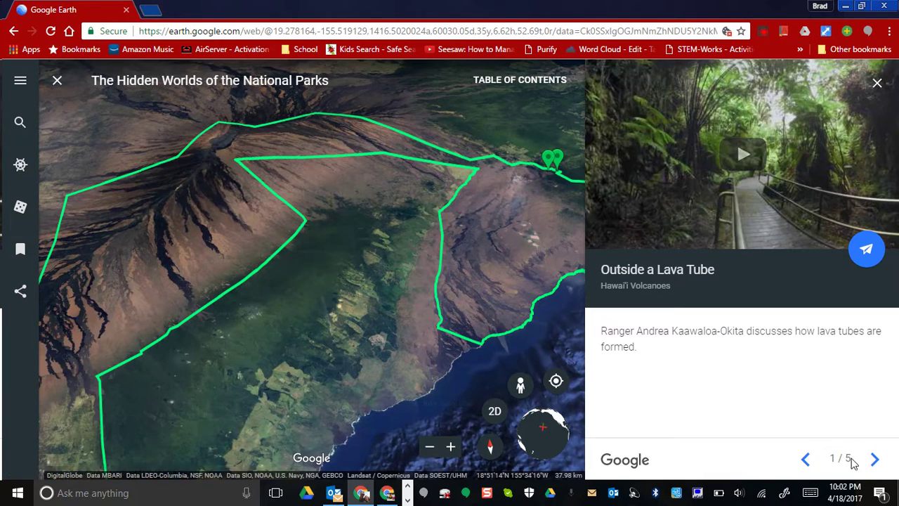
left_click(873, 460)
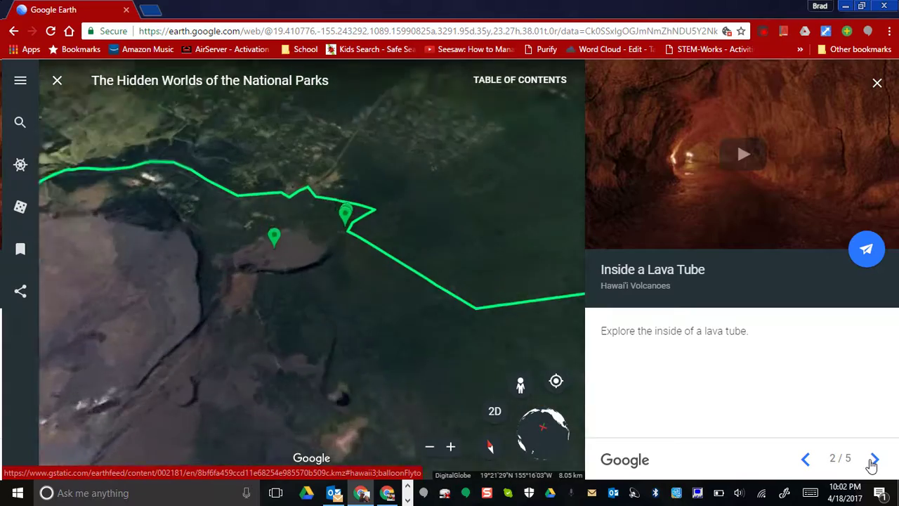
left_click(874, 460)
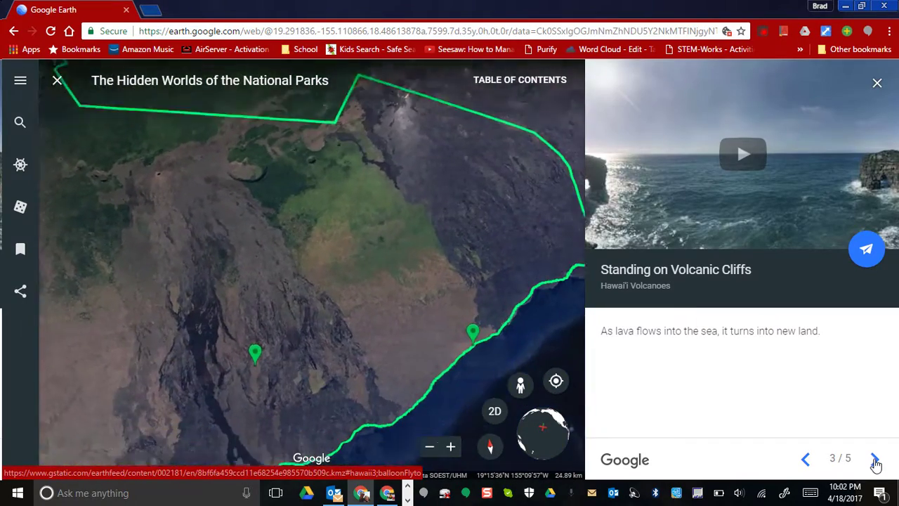
left_click(874, 460)
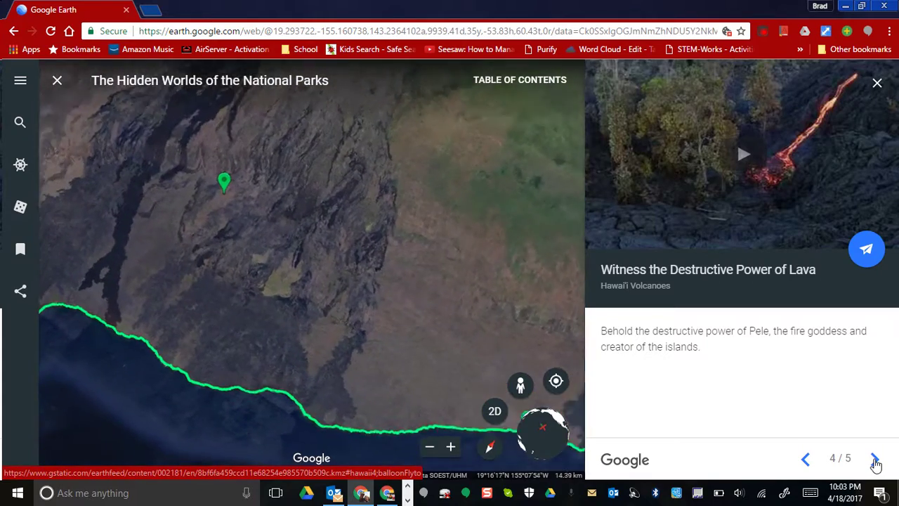
left_click(874, 460)
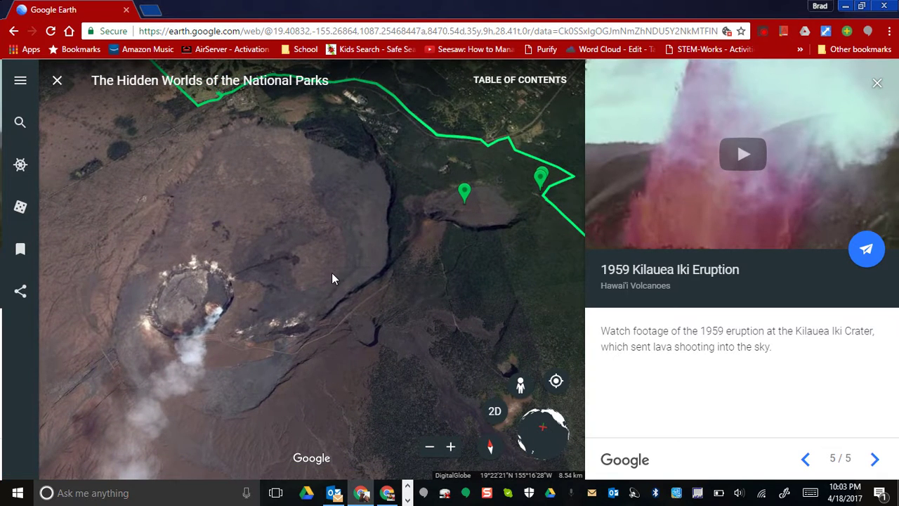
Step: Roll I'm Feeling Lucky to Dartmoor National Park, read its full page, then return
left_click(20, 211)
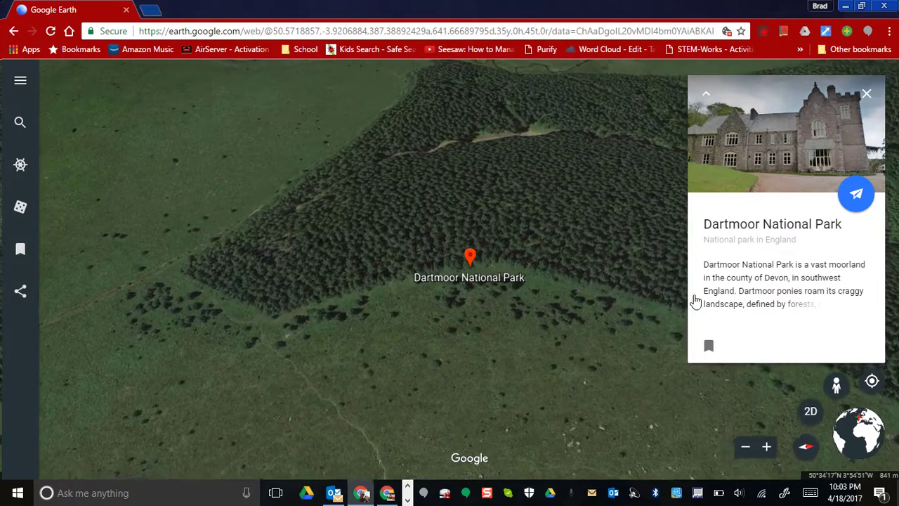
left_click(753, 307)
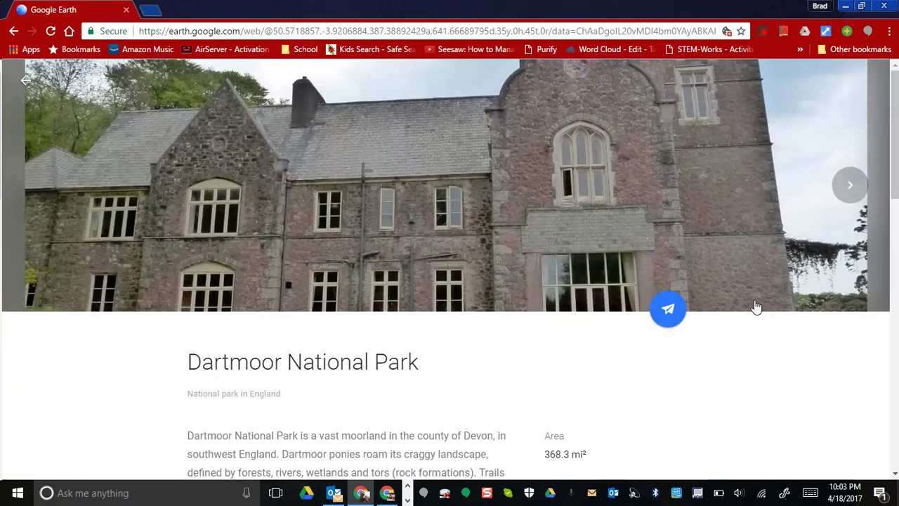
left_click_drag(894, 164, 895, 232)
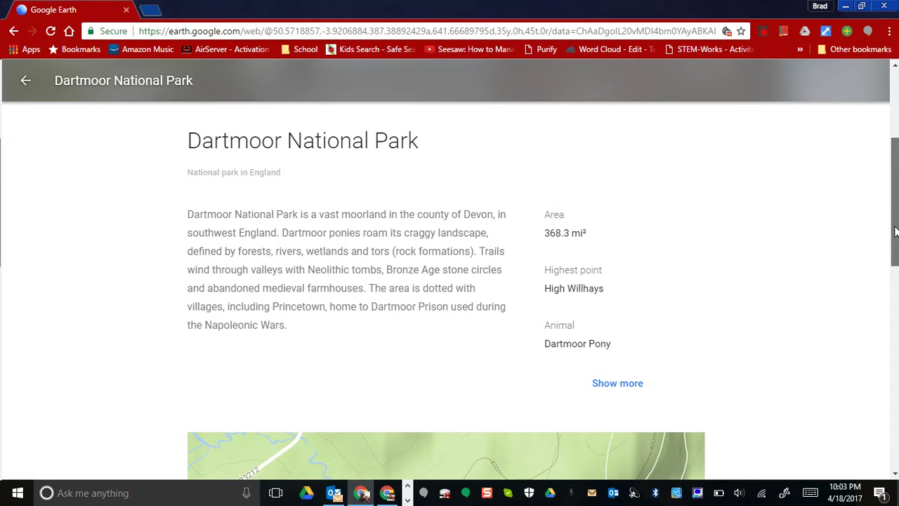
scroll(338, 80, "up", 3)
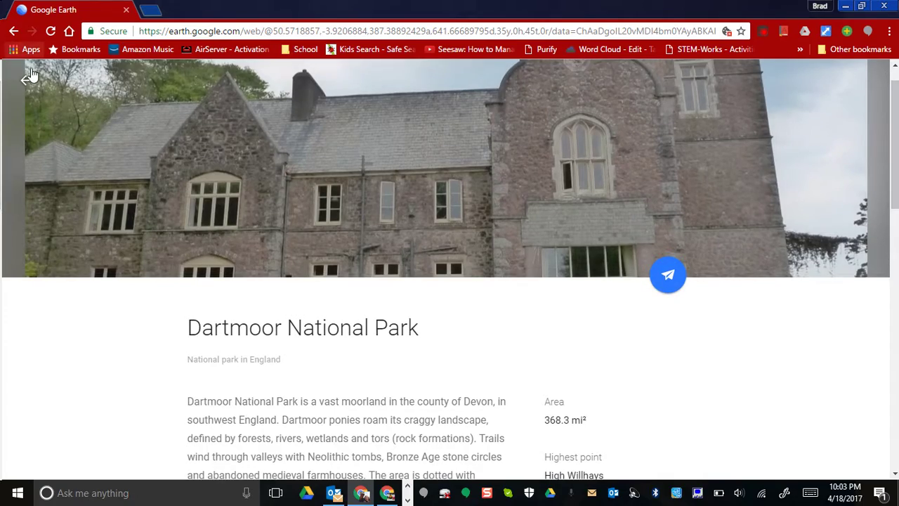
left_click(26, 83)
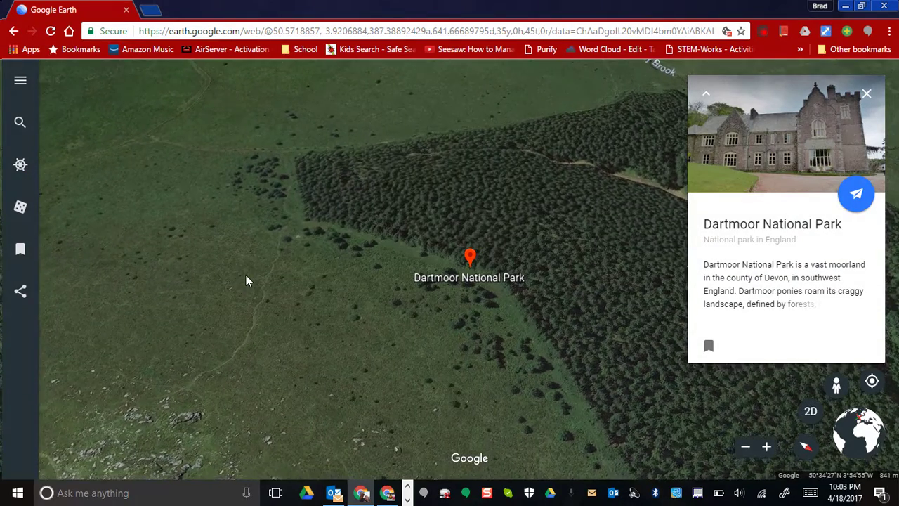
Step: In Settings, set Units of measurement to Feet and miles and save
left_click(21, 82)
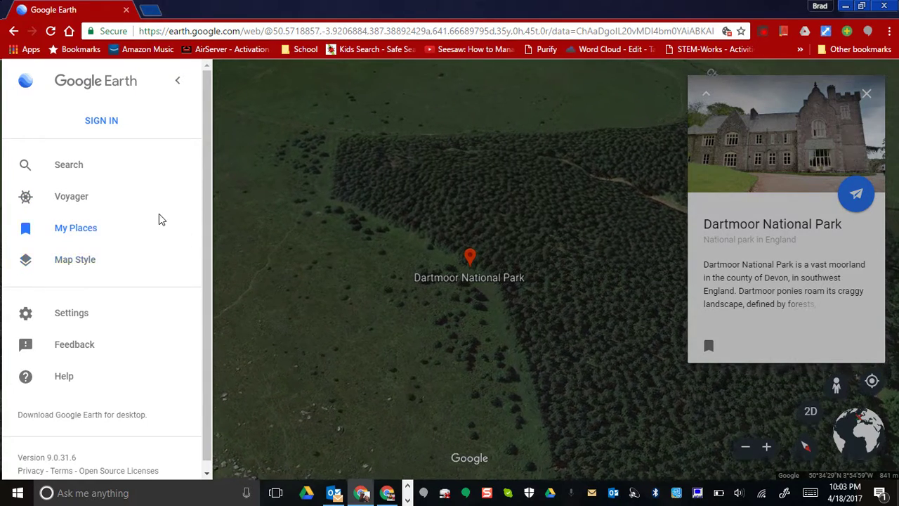
left_click(103, 322)
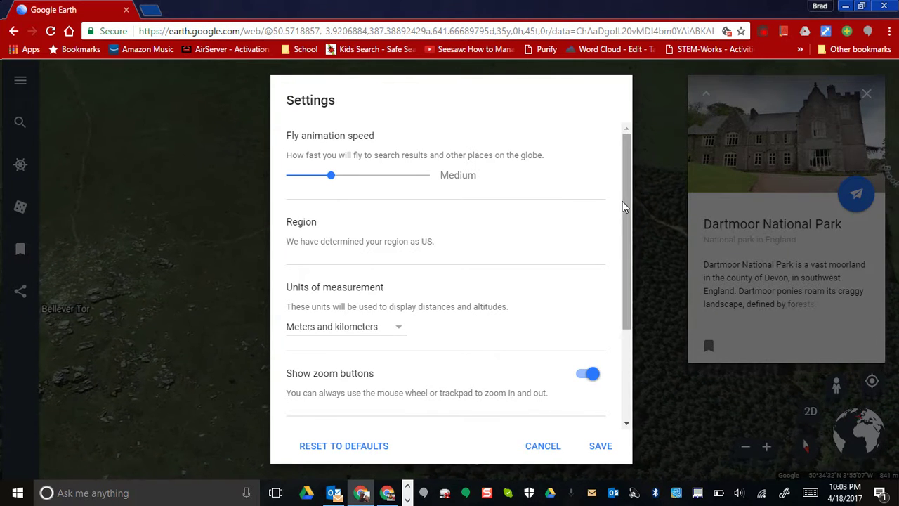
left_click_drag(623, 202, 627, 233)
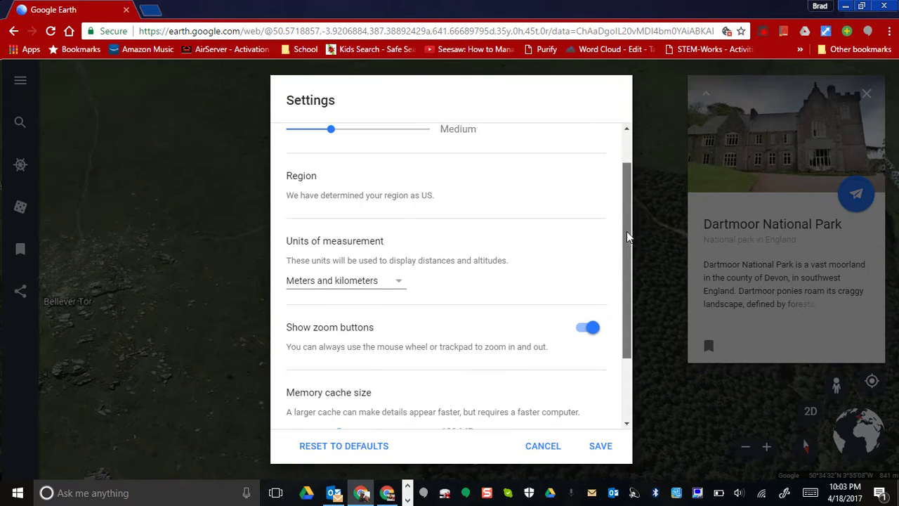
left_click(397, 285)
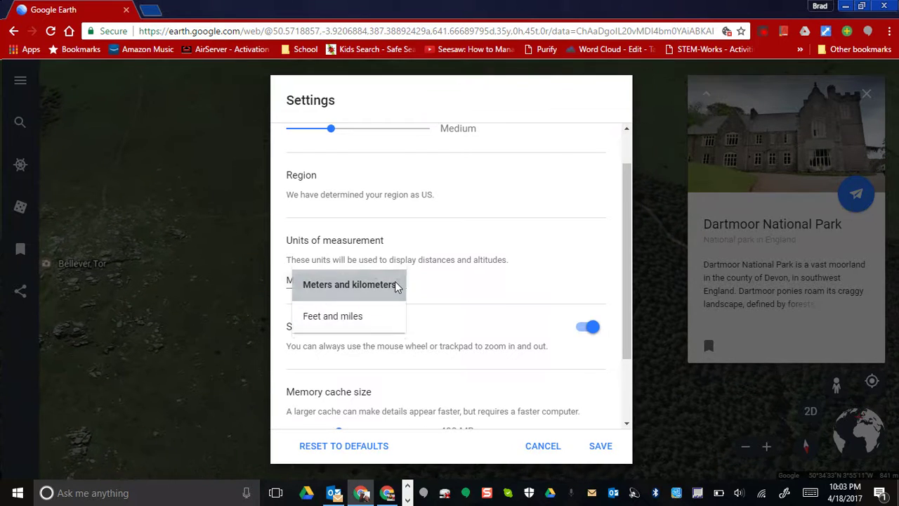
left_click(368, 318)
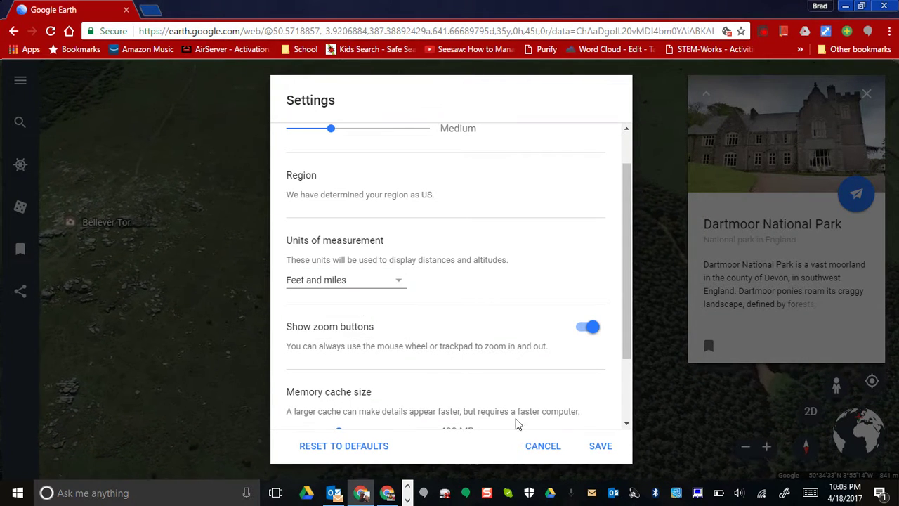
left_click(601, 446)
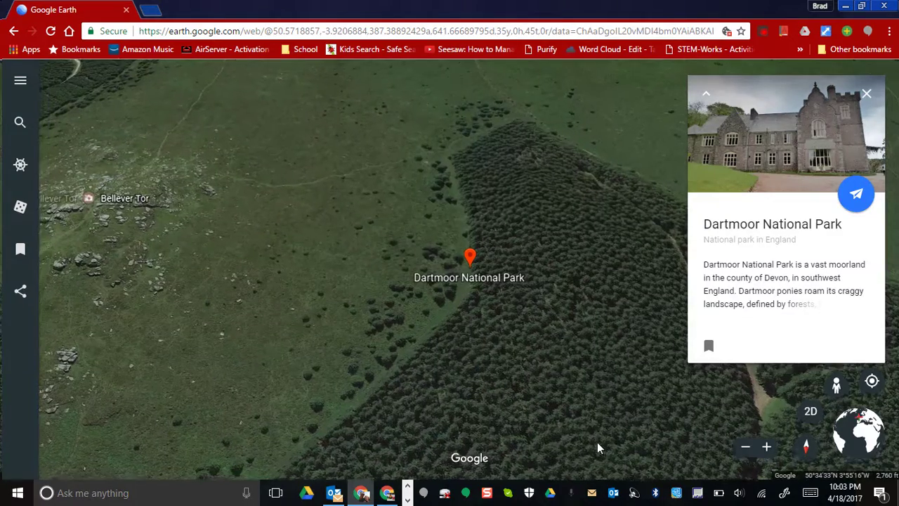